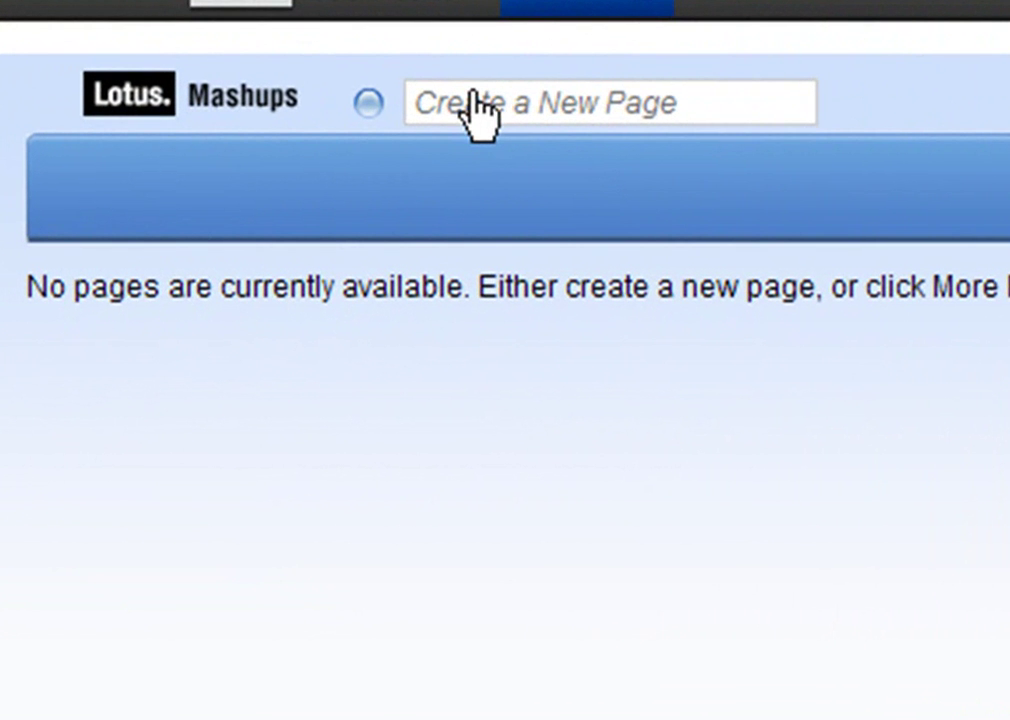
Create a new page titled with the user's first name followed by "'s Page".
{"action": "left_click", "coordinate": [478, 105]}
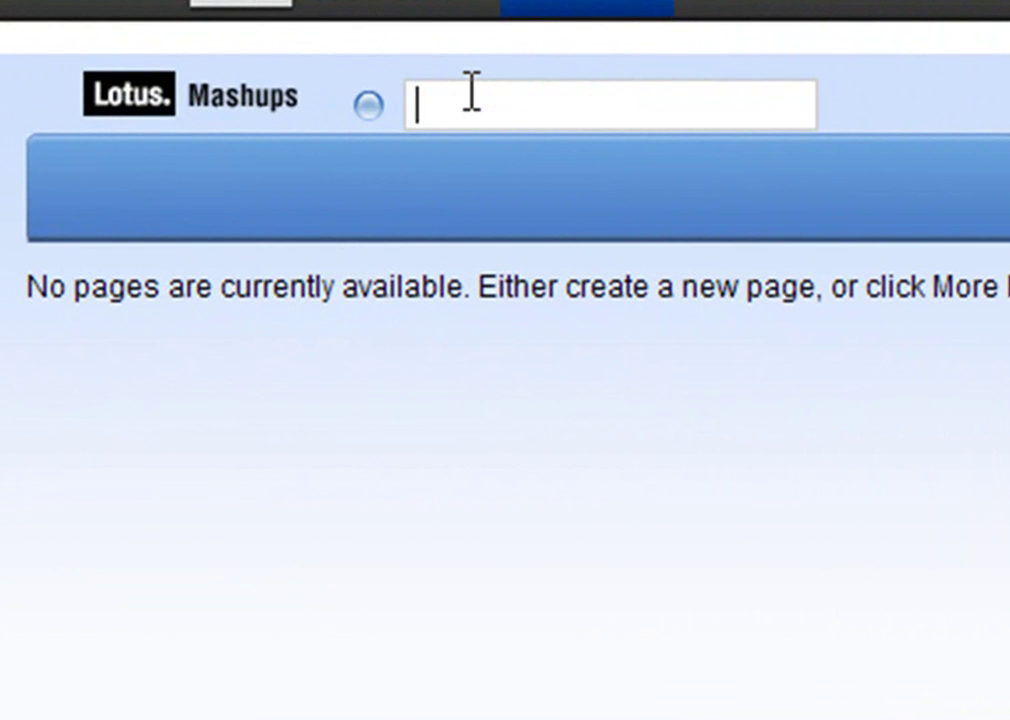
{"action": "type", "text": "Cesar's "}
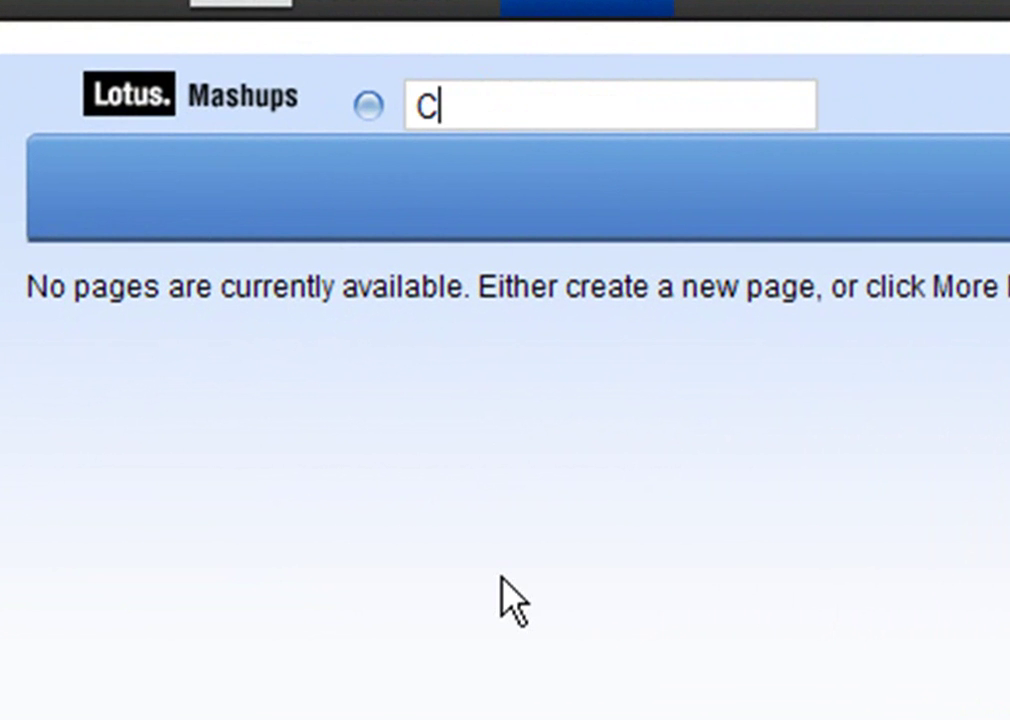
{"action": "type", "text": "W"}
{"action": "key", "text": "BackSpace"}
{"action": "type", "text": "Page"}
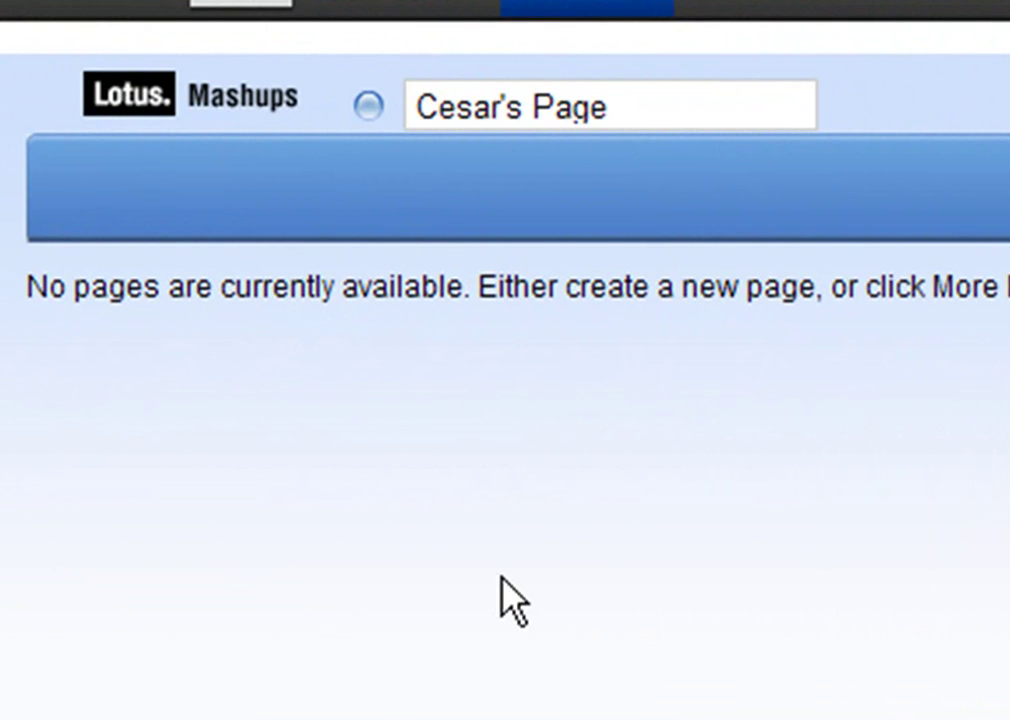
{"action": "key", "text": "Return"}
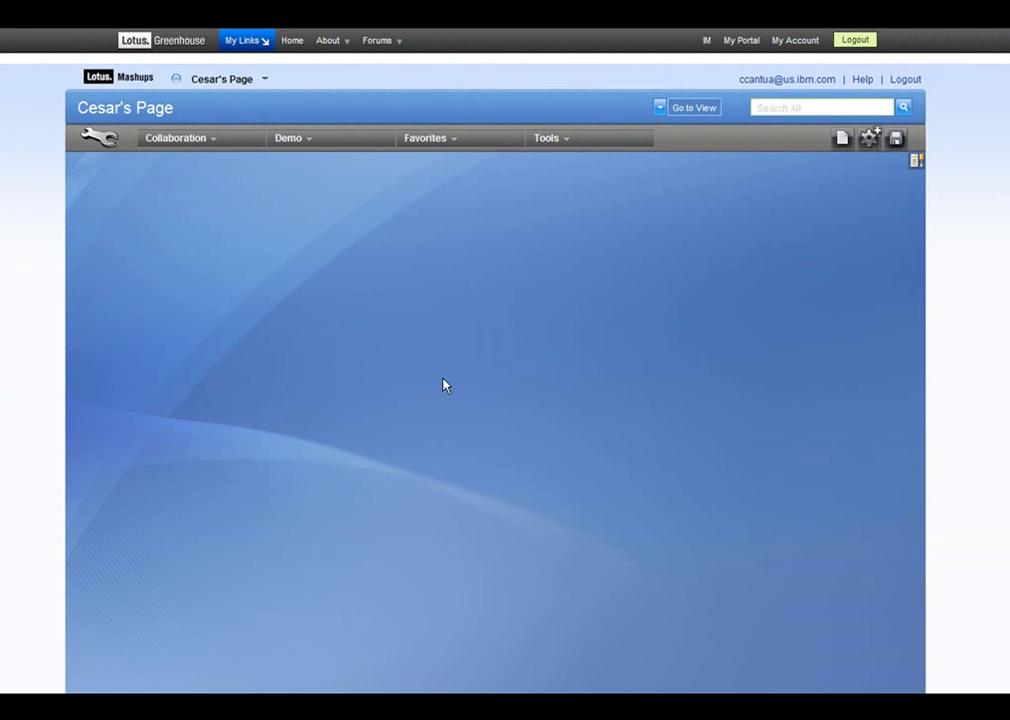
{"action": "left_click", "coordinate": [222, 80]}
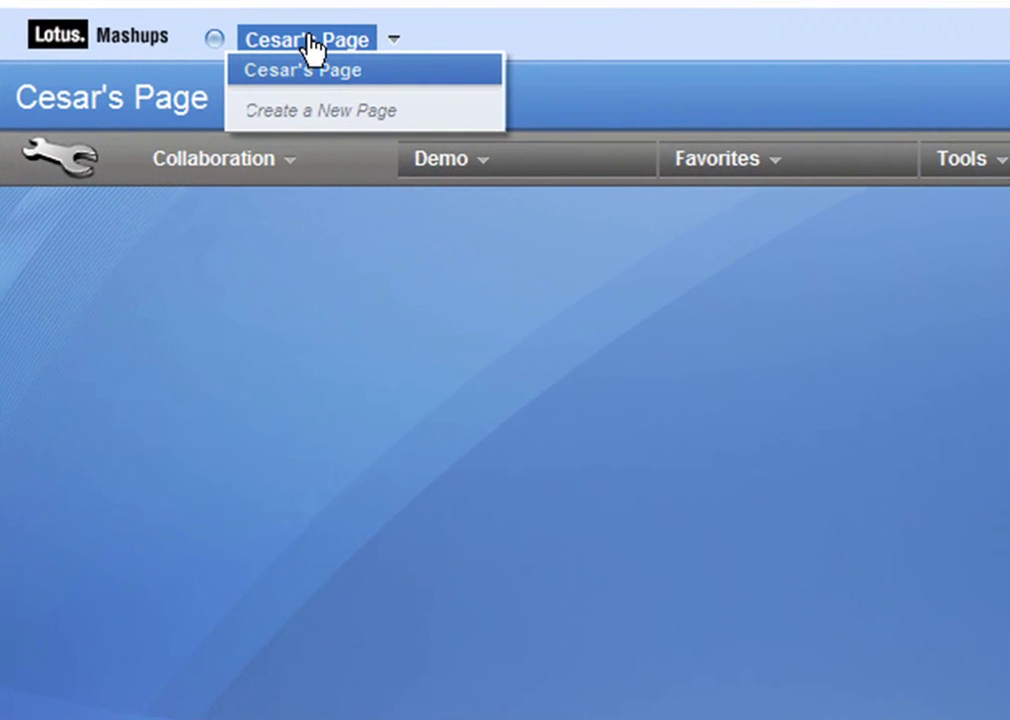
{"action": "left_click", "coordinate": [403, 39]}
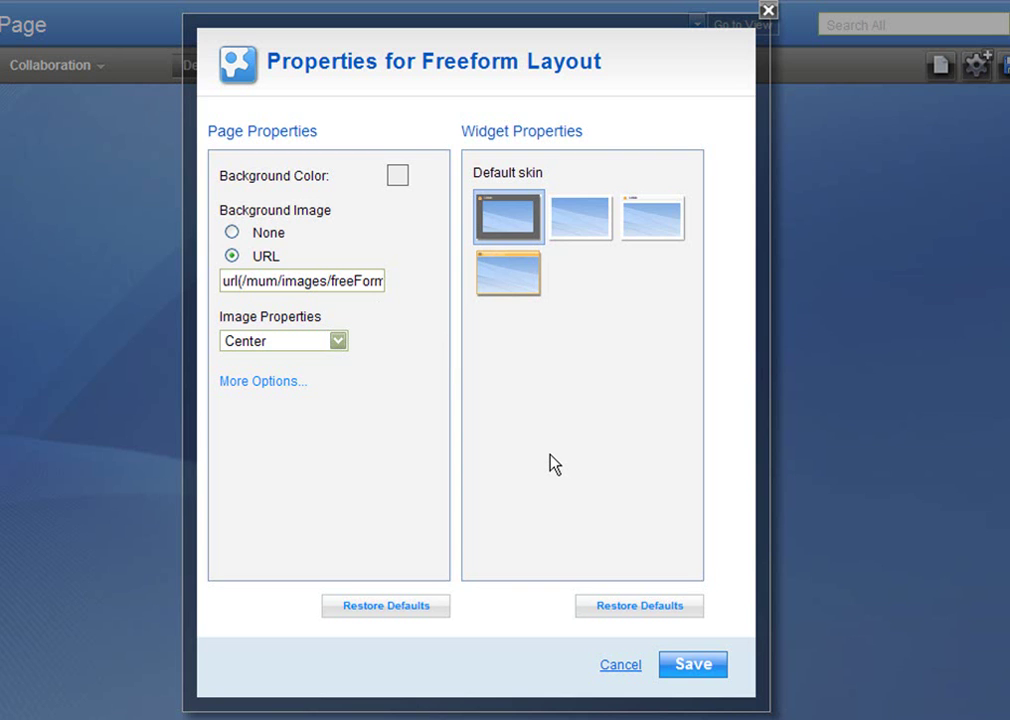
{"action": "left_click", "coordinate": [686, 668]}
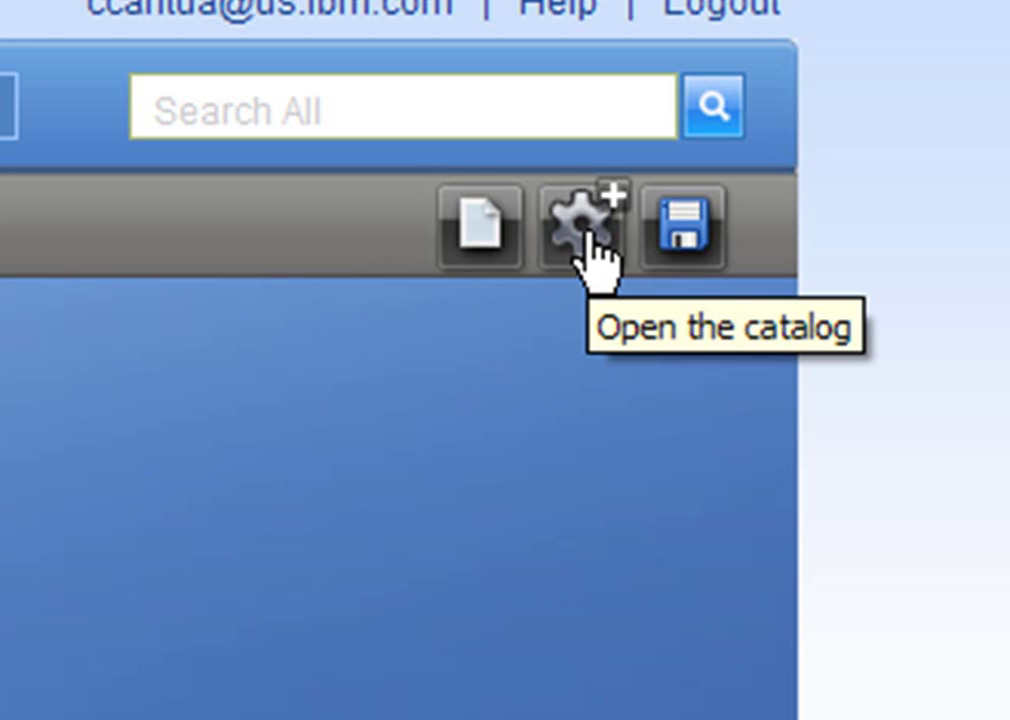
Open the MashupHub catalog and list its 64 available widgets.
{"action": "left_click", "coordinate": [590, 255]}
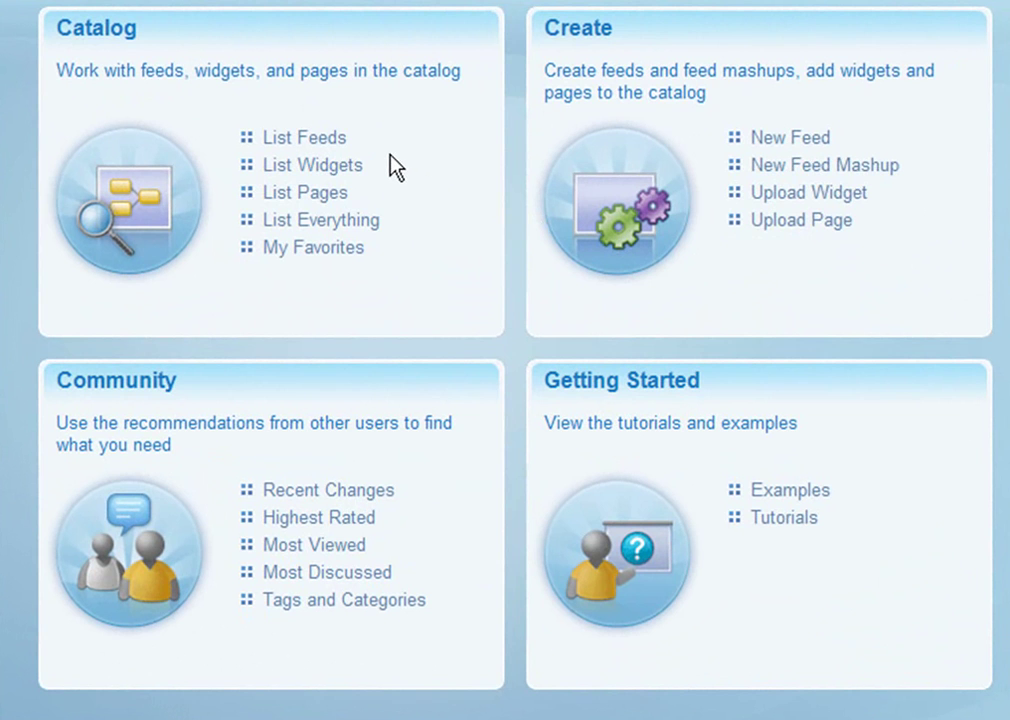
{"action": "left_click", "coordinate": [328, 172]}
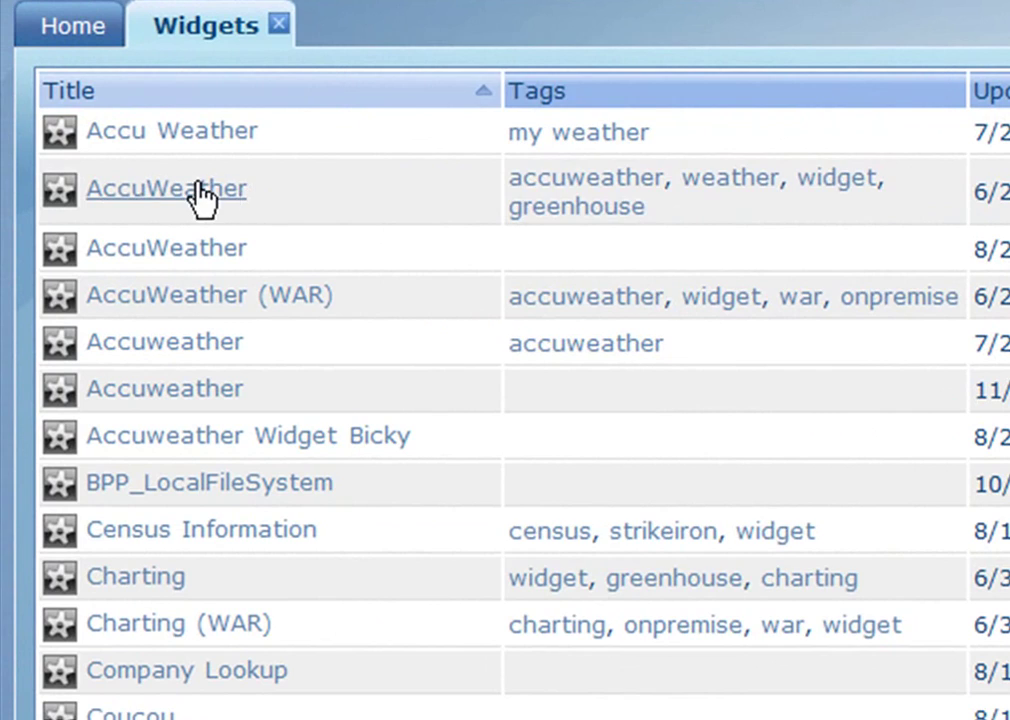
Open the AccuWeather widget's details page and start adding it to Lotus Mashups.
{"action": "left_click", "coordinate": [196, 195]}
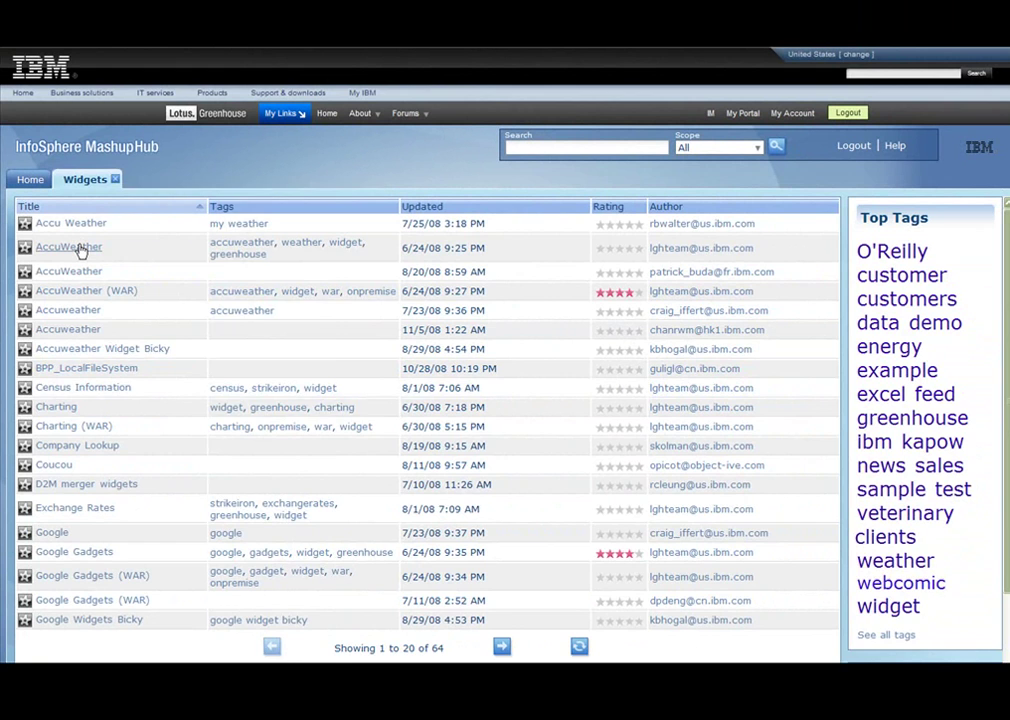
{"action": "left_click", "coordinate": [81, 249]}
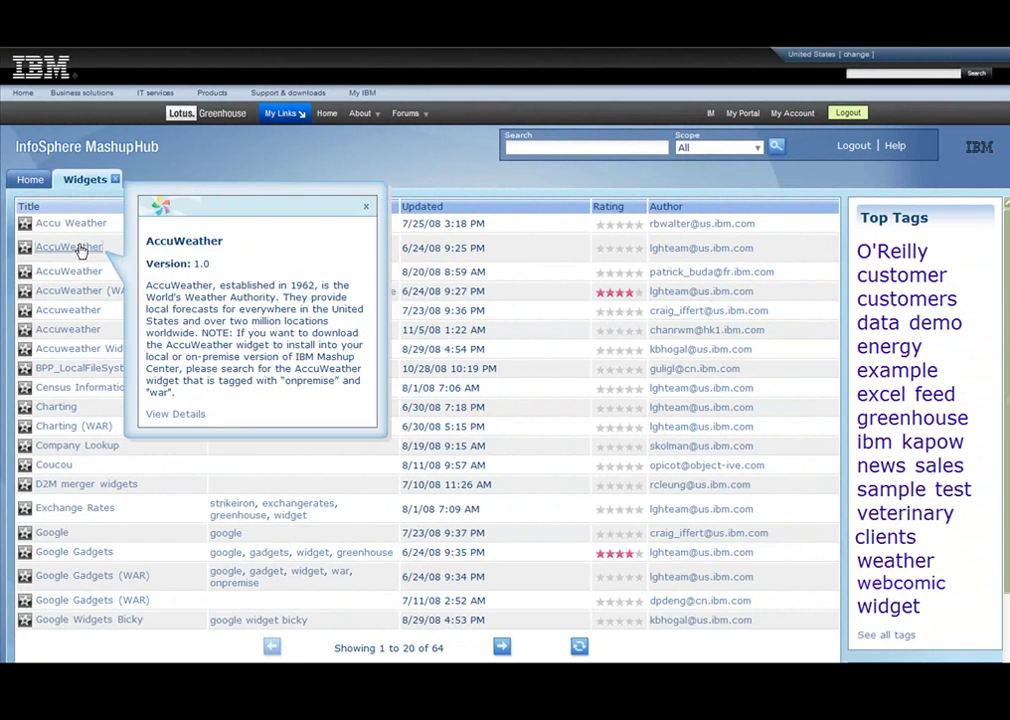
{"action": "left_click", "coordinate": [81, 249]}
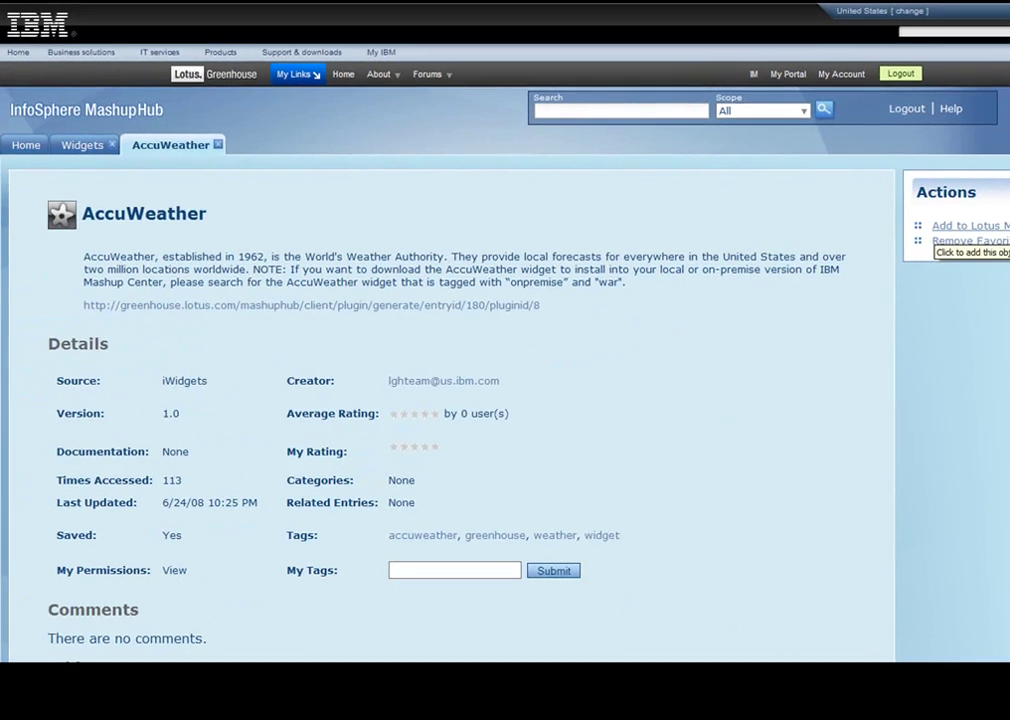
{"action": "left_click", "coordinate": [793, 345]}
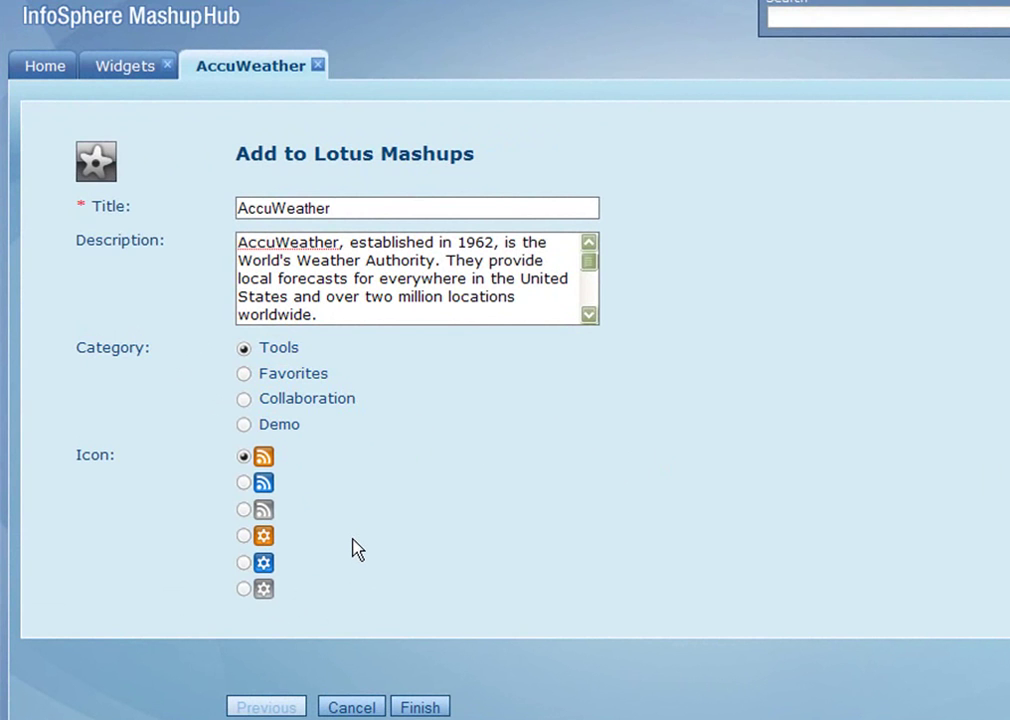
Add the AccuWeather widget to Lotus Mashups under the Favorites category.
{"action": "left_click", "coordinate": [244, 375]}
{"action": "left_click", "coordinate": [410, 708]}
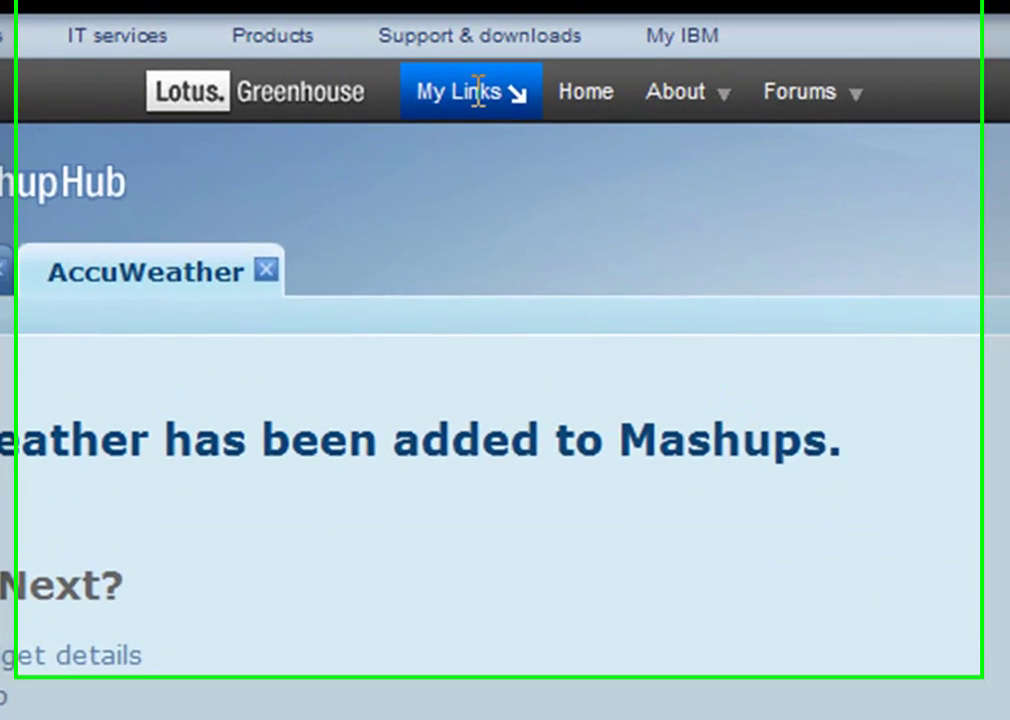
{"action": "left_click", "coordinate": [478, 90]}
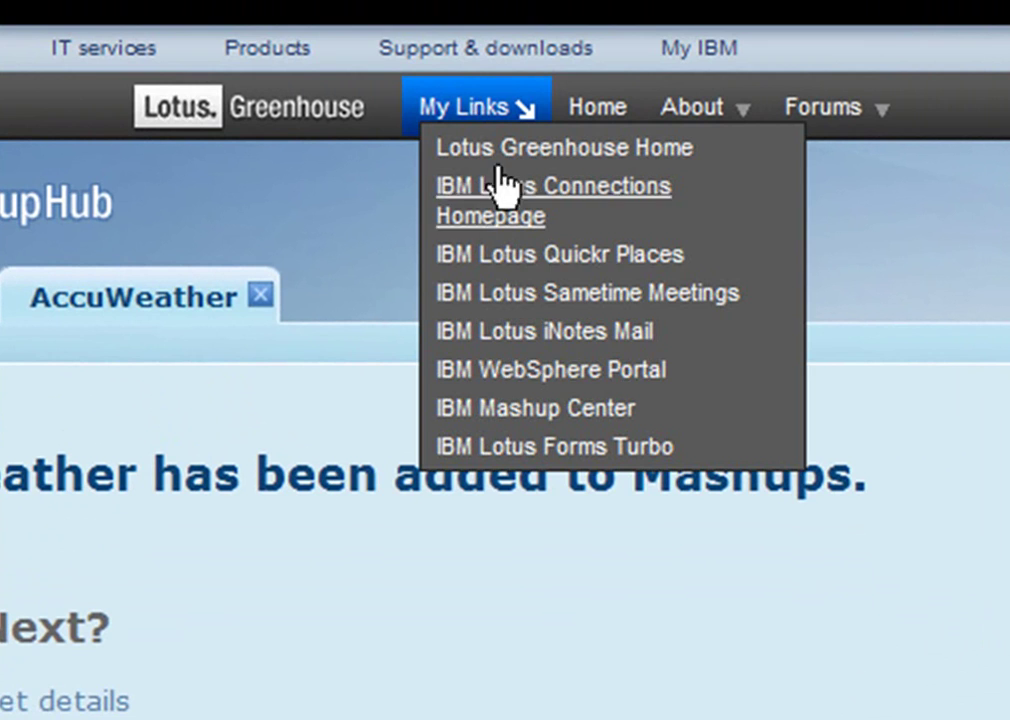
Go back to IBM Mashup Center and switch the new page into edit mode.
{"action": "left_click", "coordinate": [563, 416]}
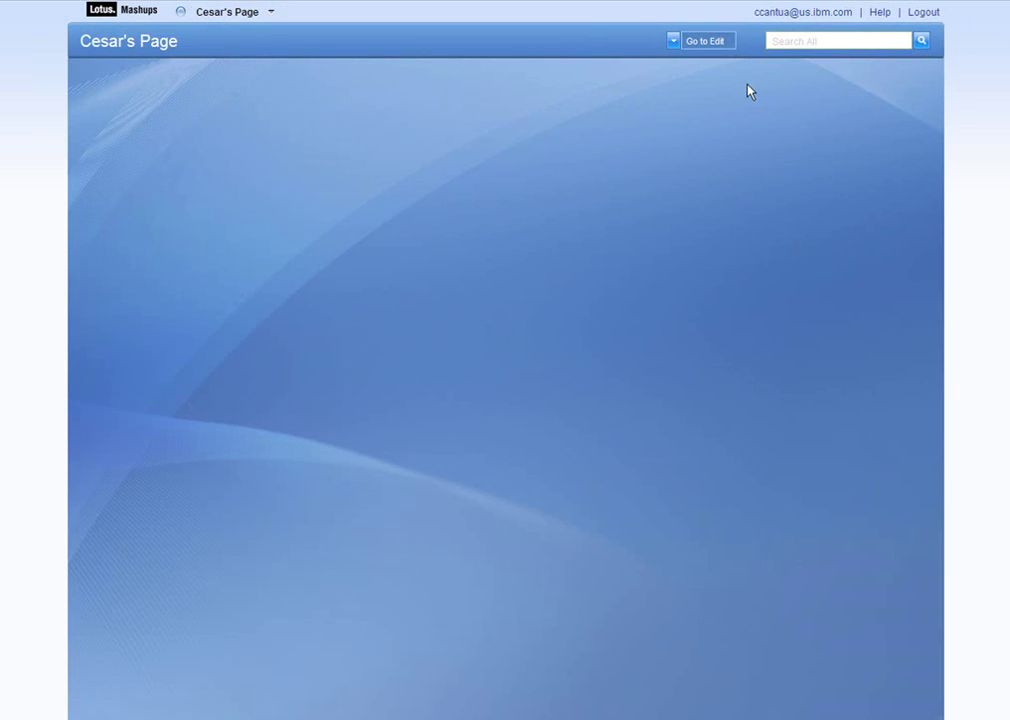
{"action": "left_click", "coordinate": [706, 42]}
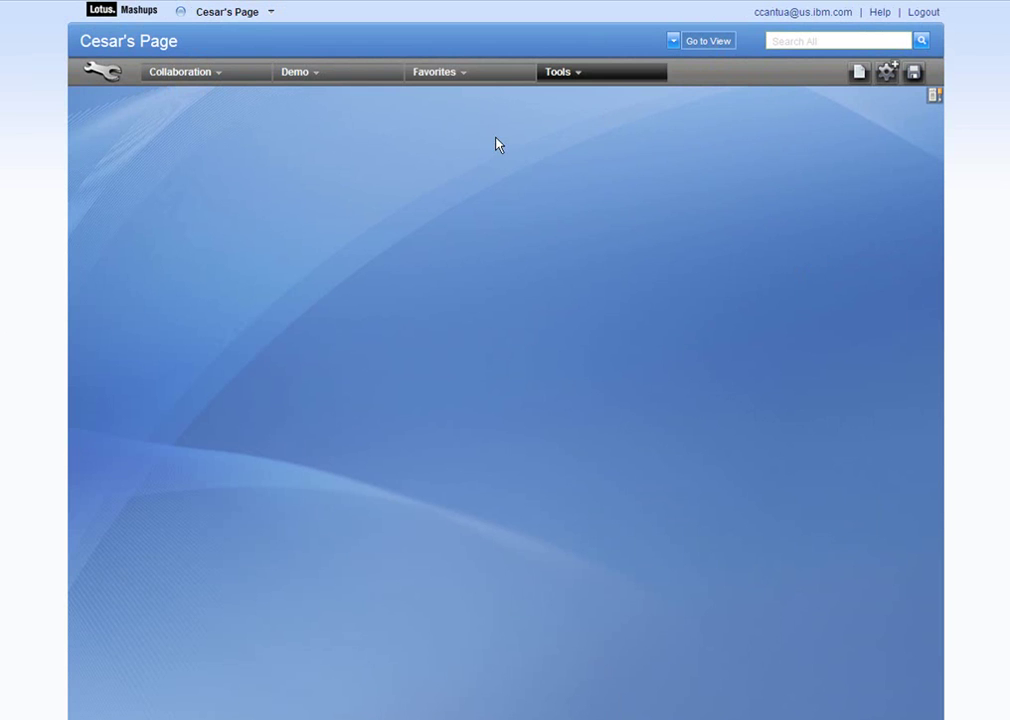
Place AccuWeather, a Customer List widened to show Address, and OpenStreetMap on the page.
{"action": "left_click", "coordinate": [463, 80]}
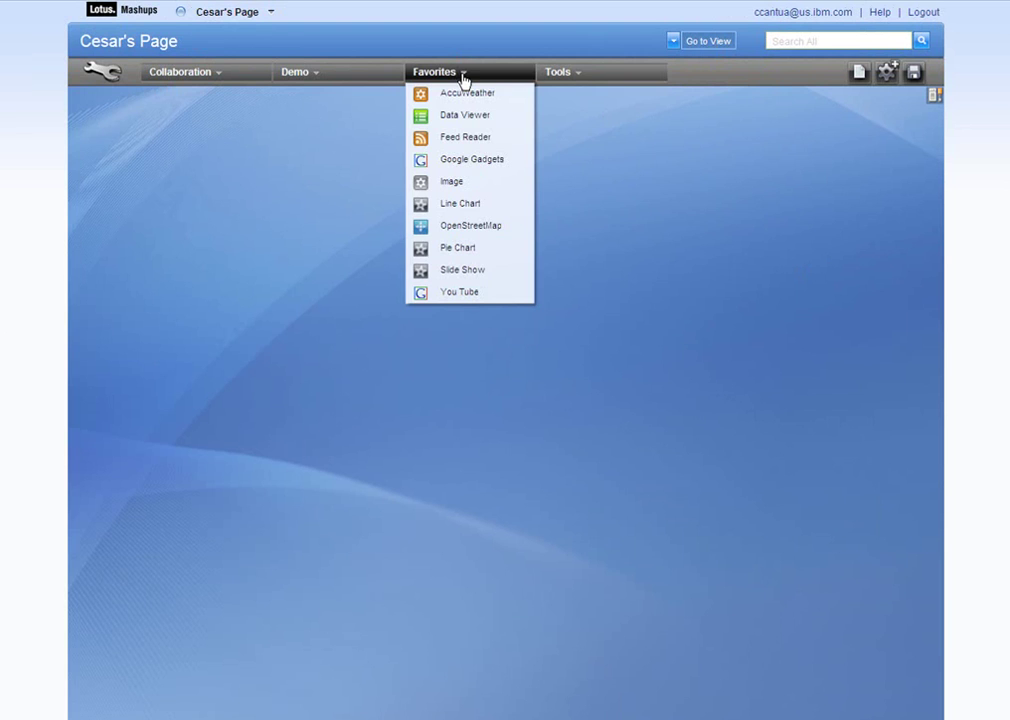
{"action": "left_click", "coordinate": [466, 92]}
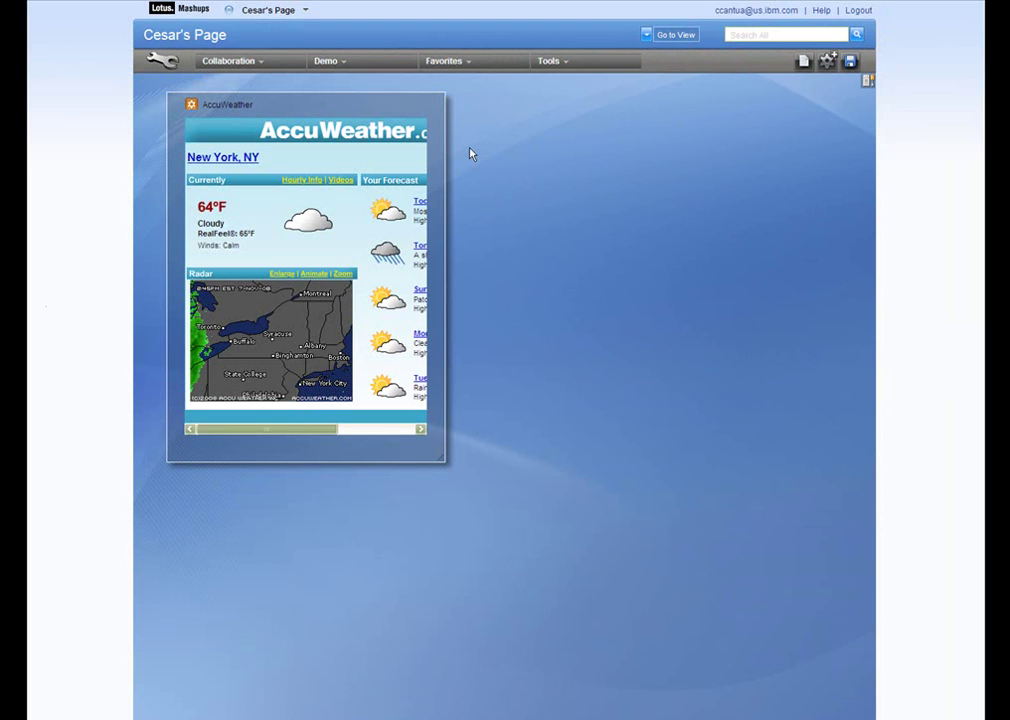
{"action": "mouse_move", "coordinate": [448, 133]}
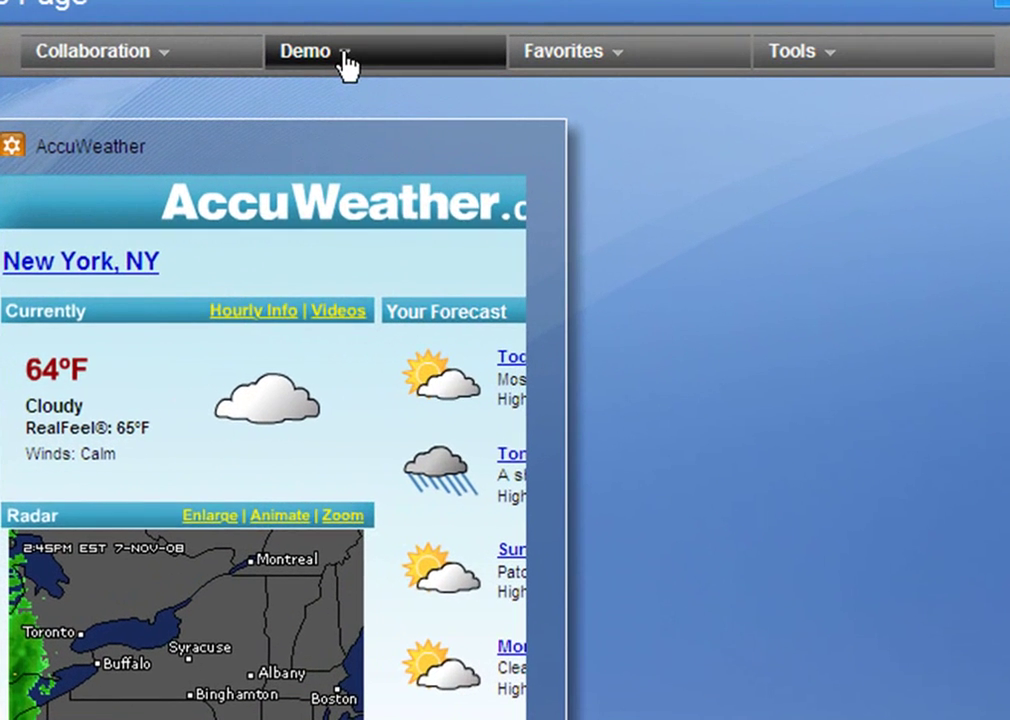
{"action": "left_click", "coordinate": [345, 60]}
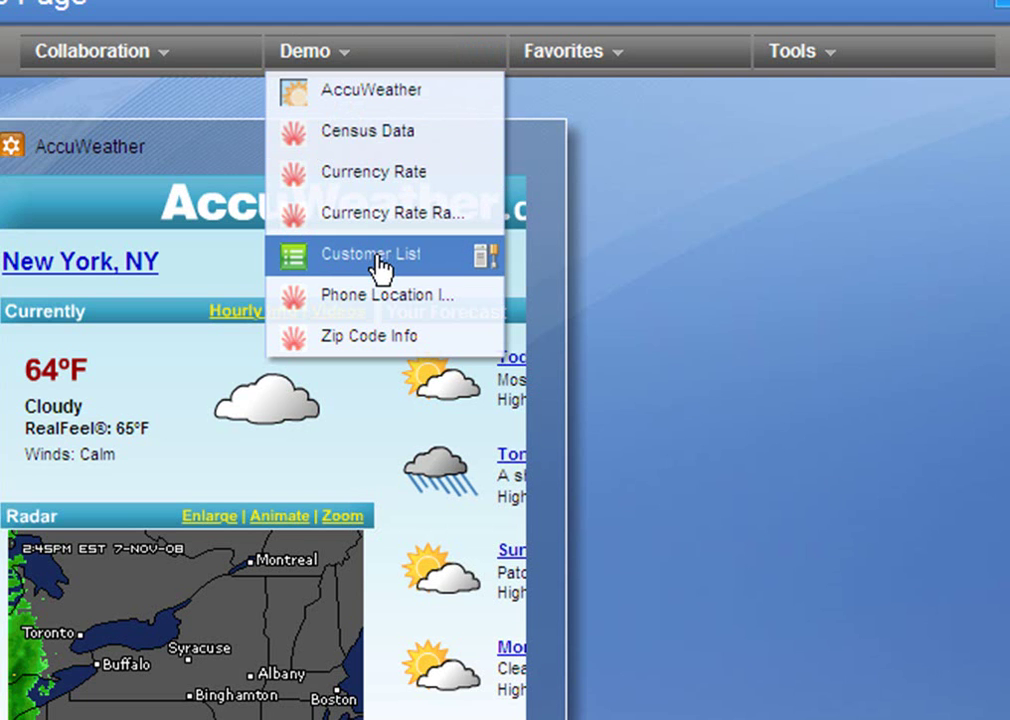
{"action": "left_click_drag", "start_coordinate": [380, 265], "coordinate": [59, 719]}
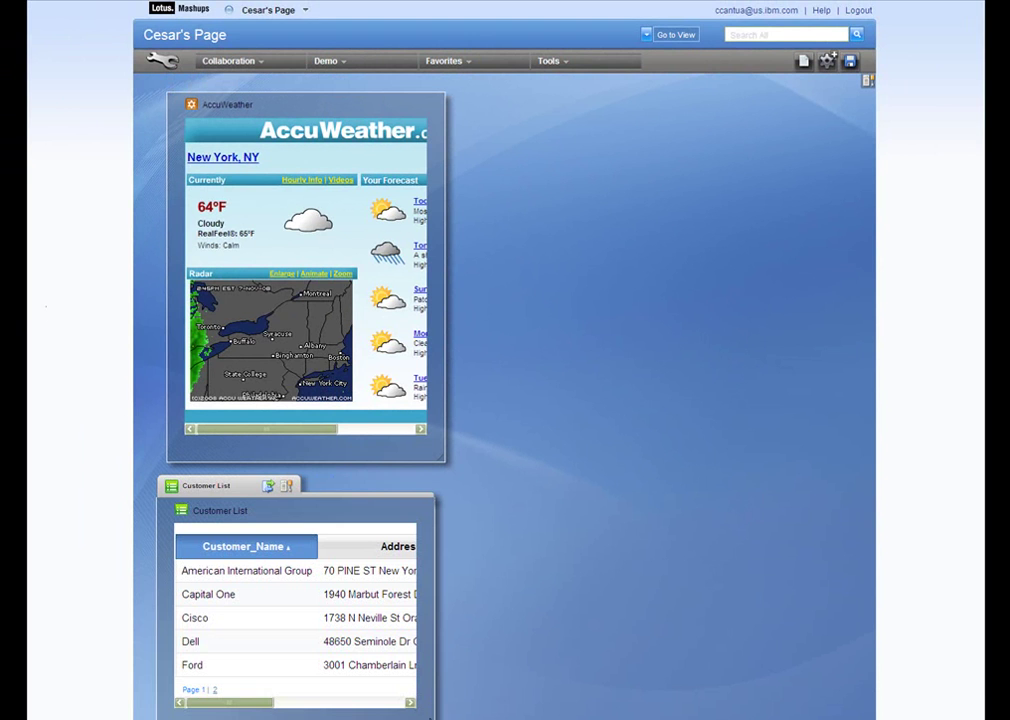
{"action": "left_click_drag", "start_coordinate": [432, 707], "coordinate": [507, 637]}
{"action": "left_click", "coordinate": [452, 40]}
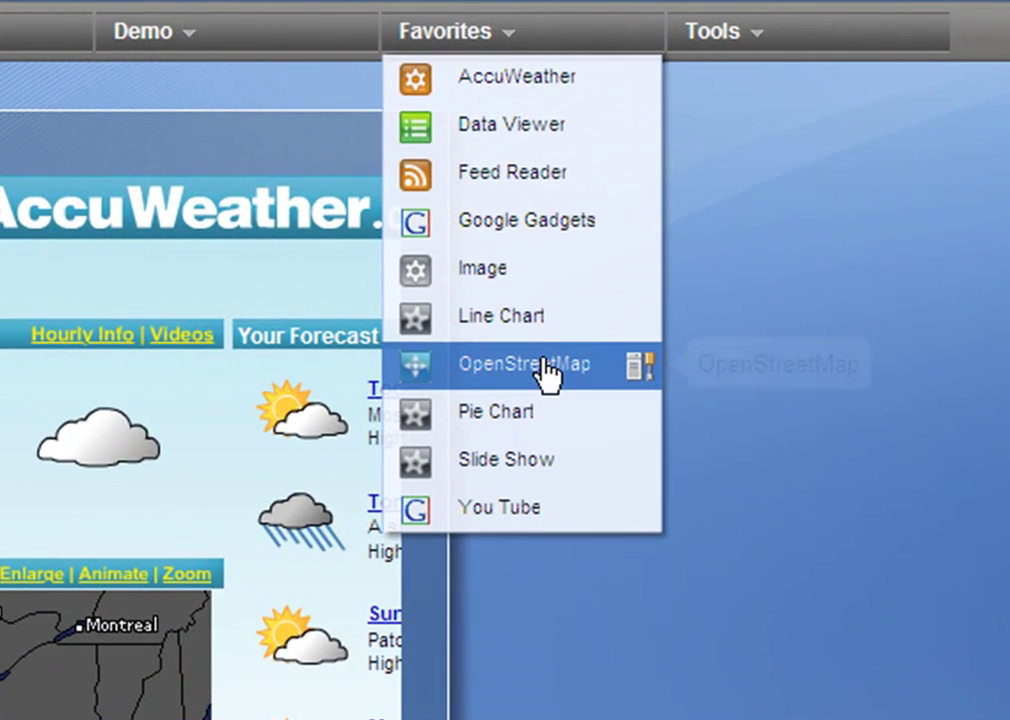
{"action": "left_click_drag", "start_coordinate": [548, 375], "coordinate": [1009, 268]}
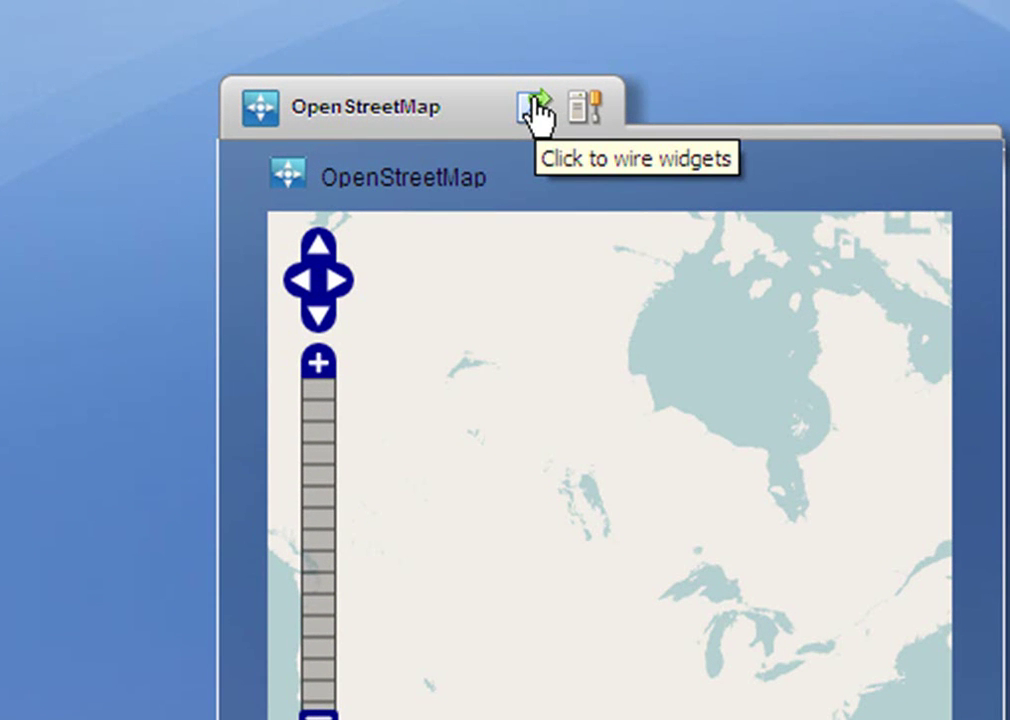
Wire the Customer List's Zip string into OpenStreetMap's location input.
{"action": "left_click", "coordinate": [536, 104]}
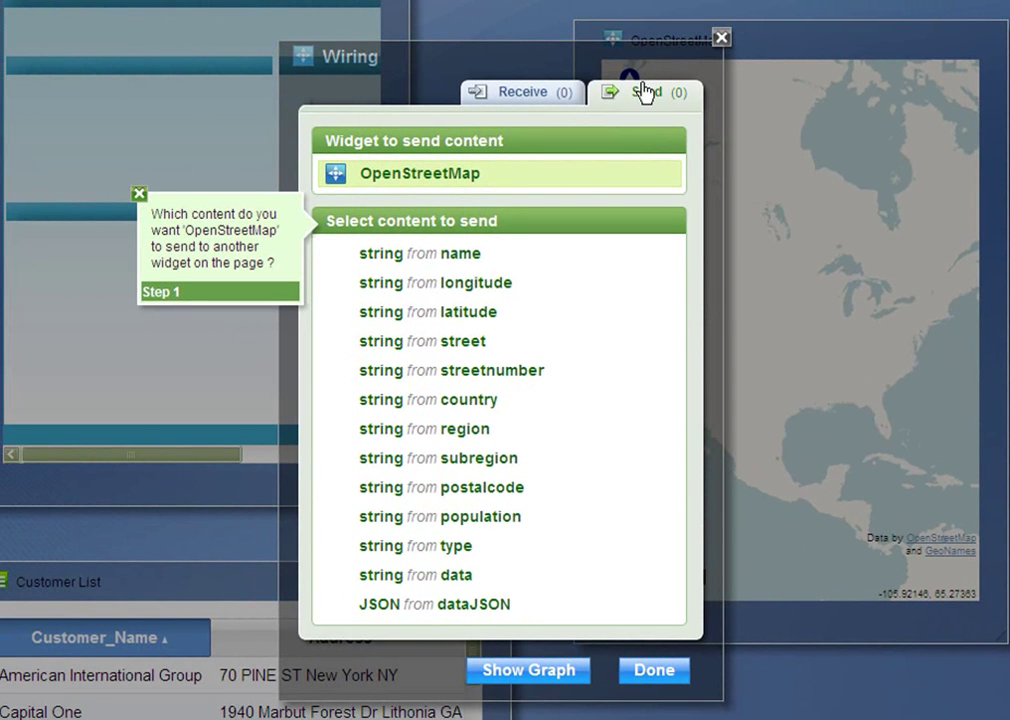
{"action": "left_click", "coordinate": [515, 97]}
{"action": "left_click", "coordinate": [460, 291]}
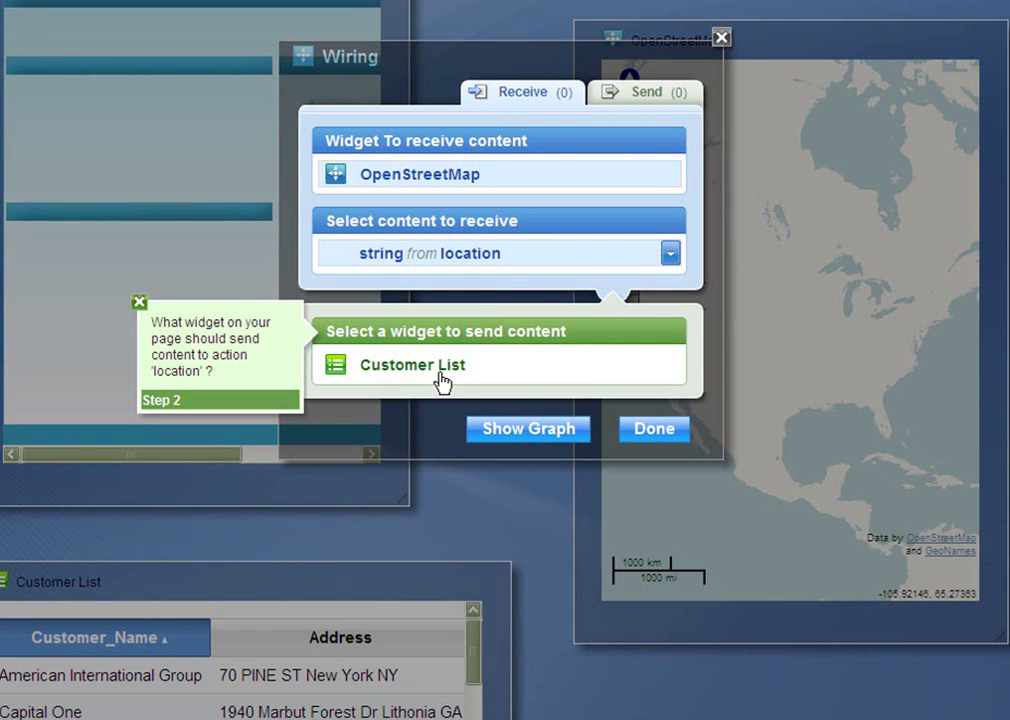
{"action": "left_click", "coordinate": [440, 368]}
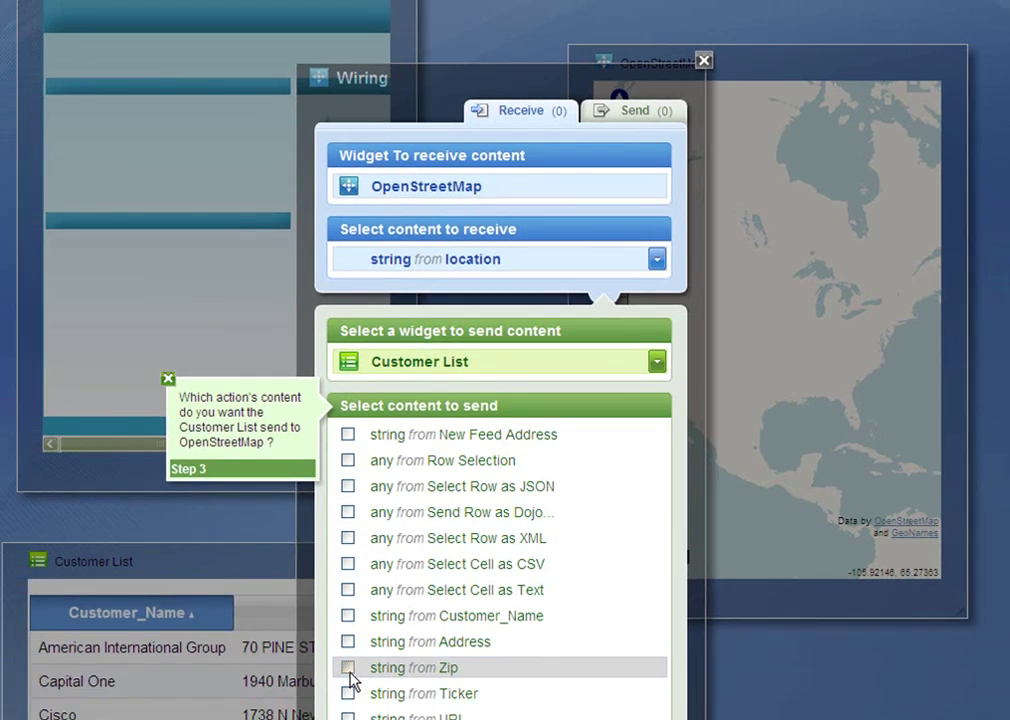
{"action": "left_click", "coordinate": [336, 699]}
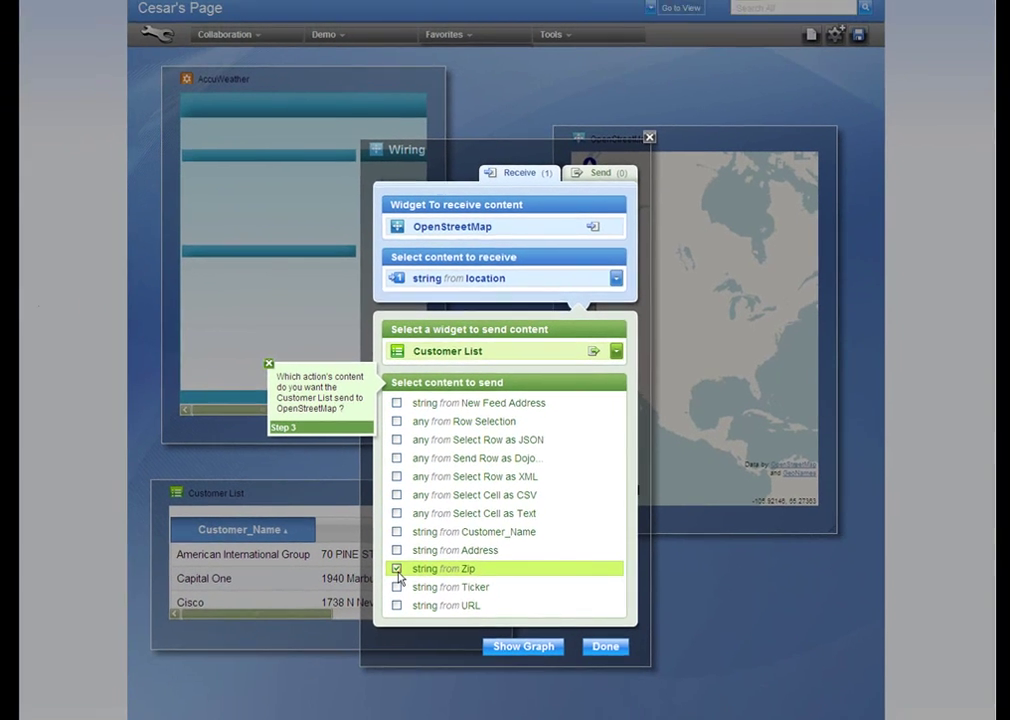
{"action": "left_click", "coordinate": [597, 641]}
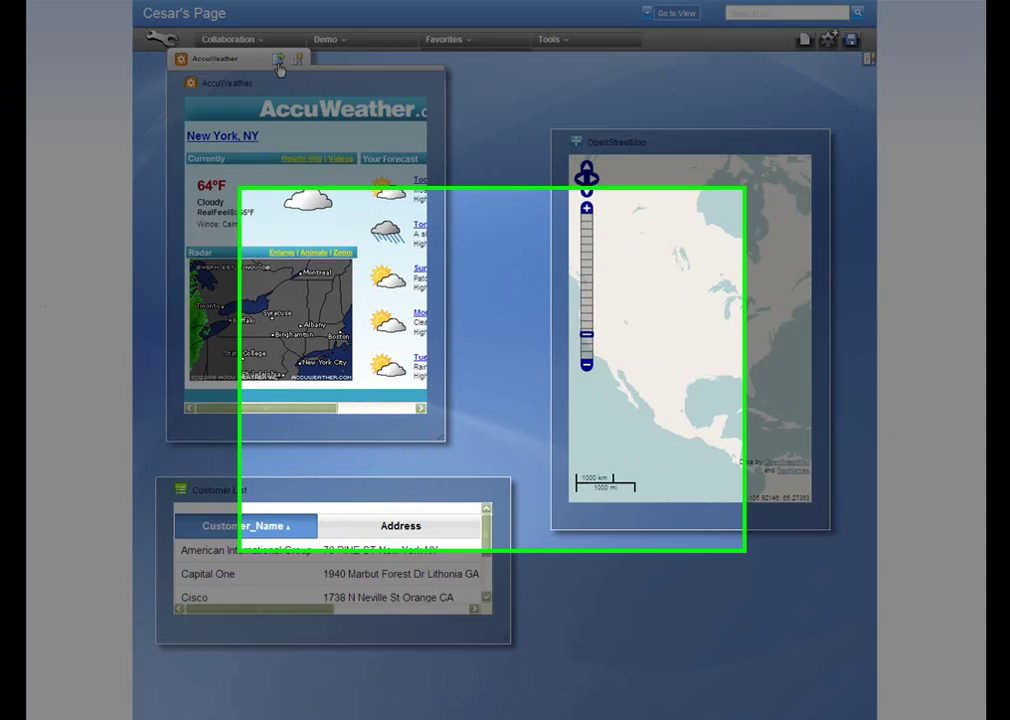
{"action": "left_click", "coordinate": [285, 84]}
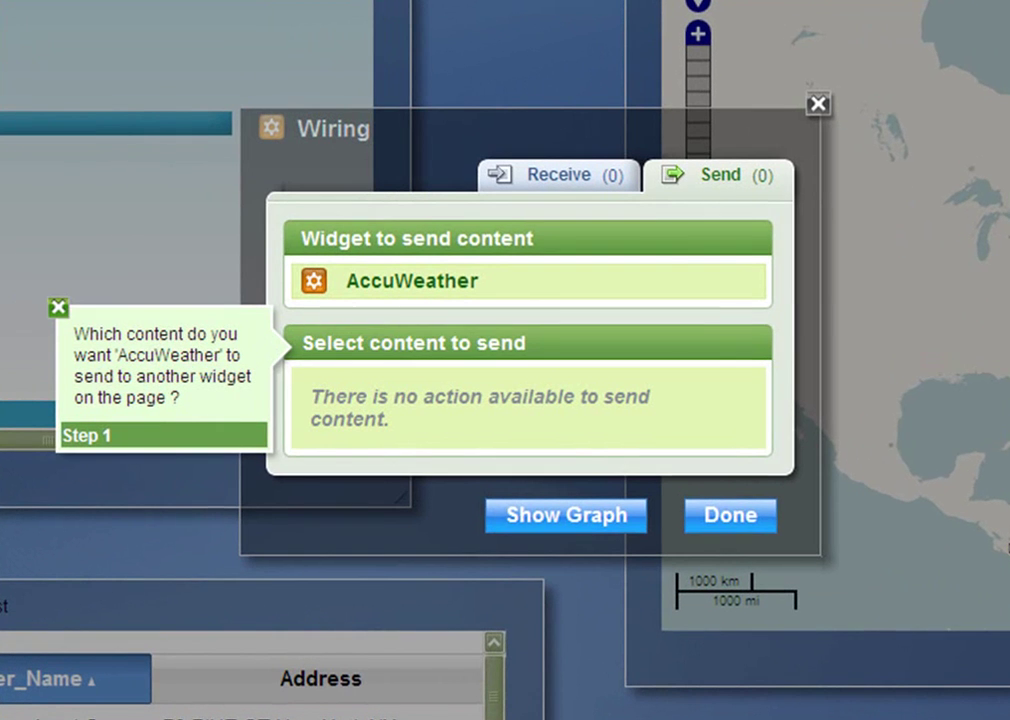
Make AccuWeather receive Zipcode from Customer List's Zip string, and check the wiring graph.
{"action": "left_click", "coordinate": [600, 180]}
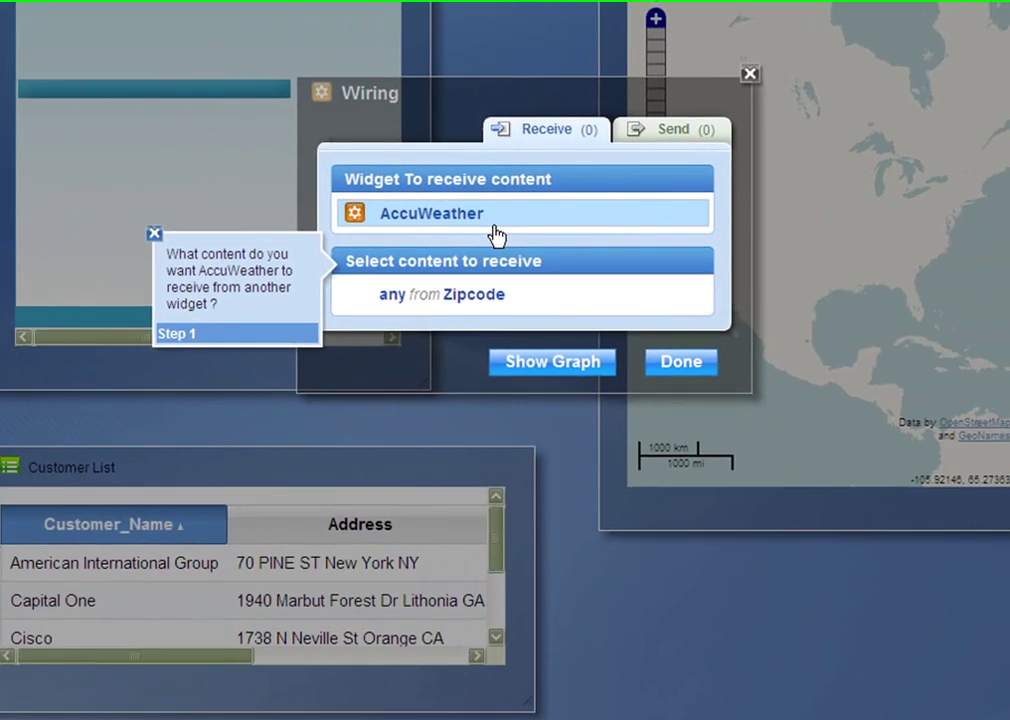
{"action": "left_click", "coordinate": [441, 294]}
{"action": "left_click", "coordinate": [446, 372]}
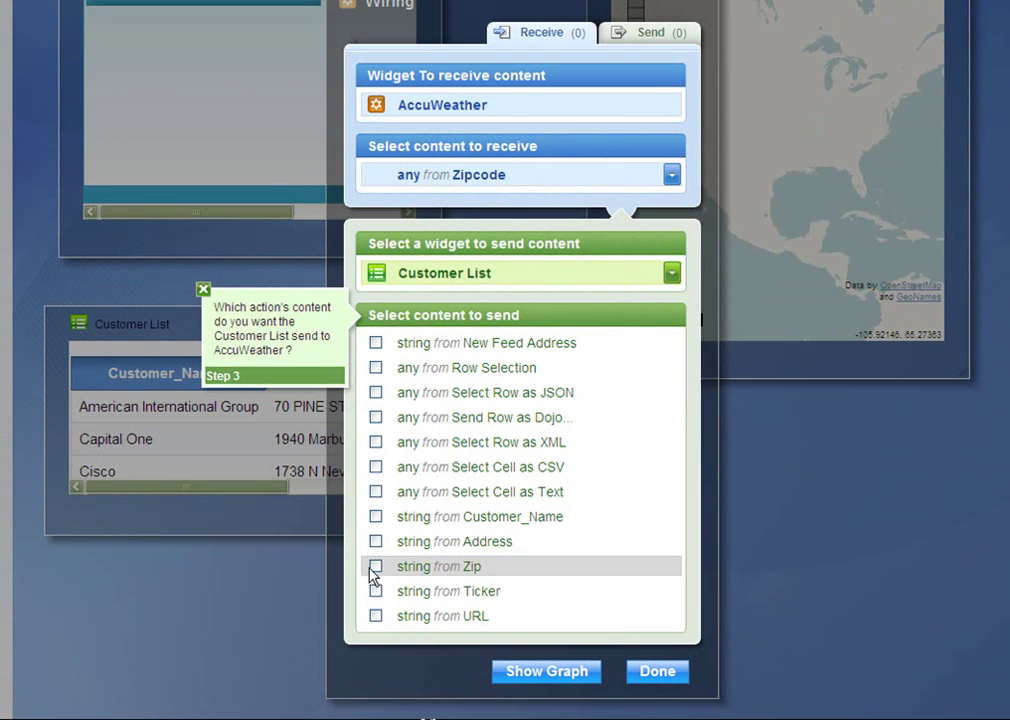
{"action": "left_click", "coordinate": [376, 567]}
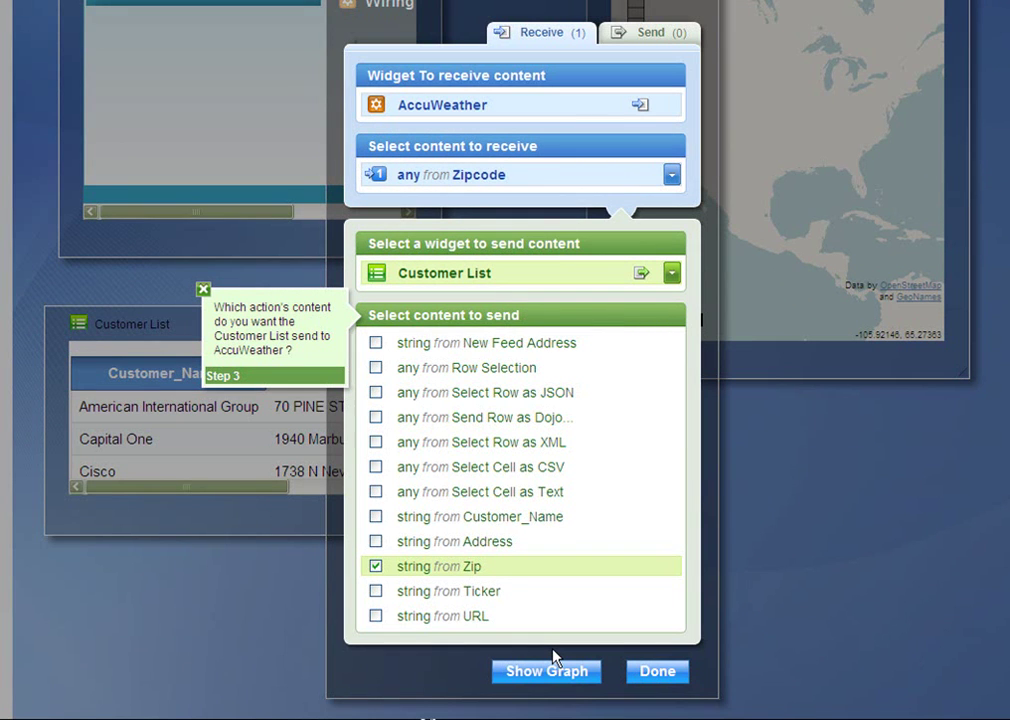
{"action": "left_click", "coordinate": [540, 671]}
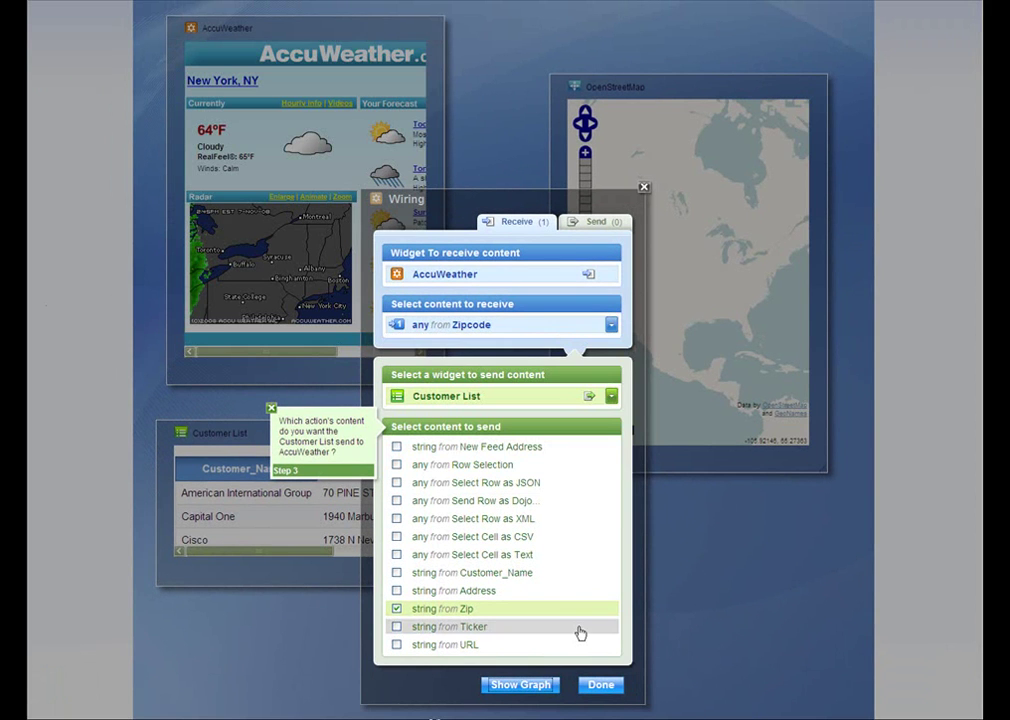
Finish the AccuWeather wiring and select American International Group, showing New York weather and a 10270 marker.
{"action": "left_click", "coordinate": [601, 686]}
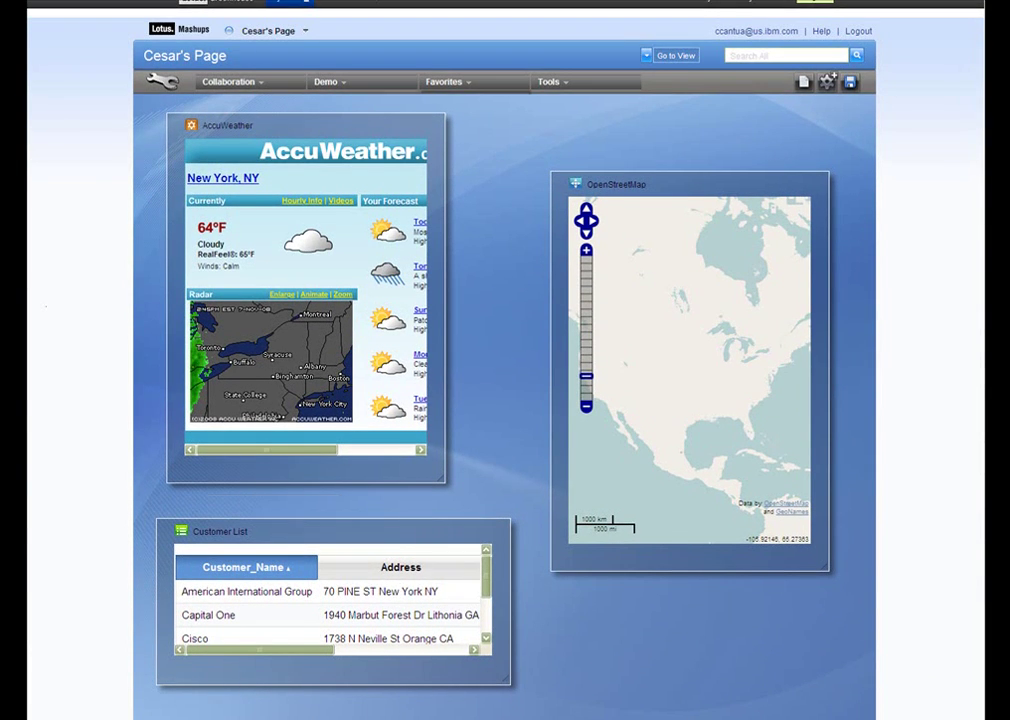
{"action": "left_click", "coordinate": [255, 592]}
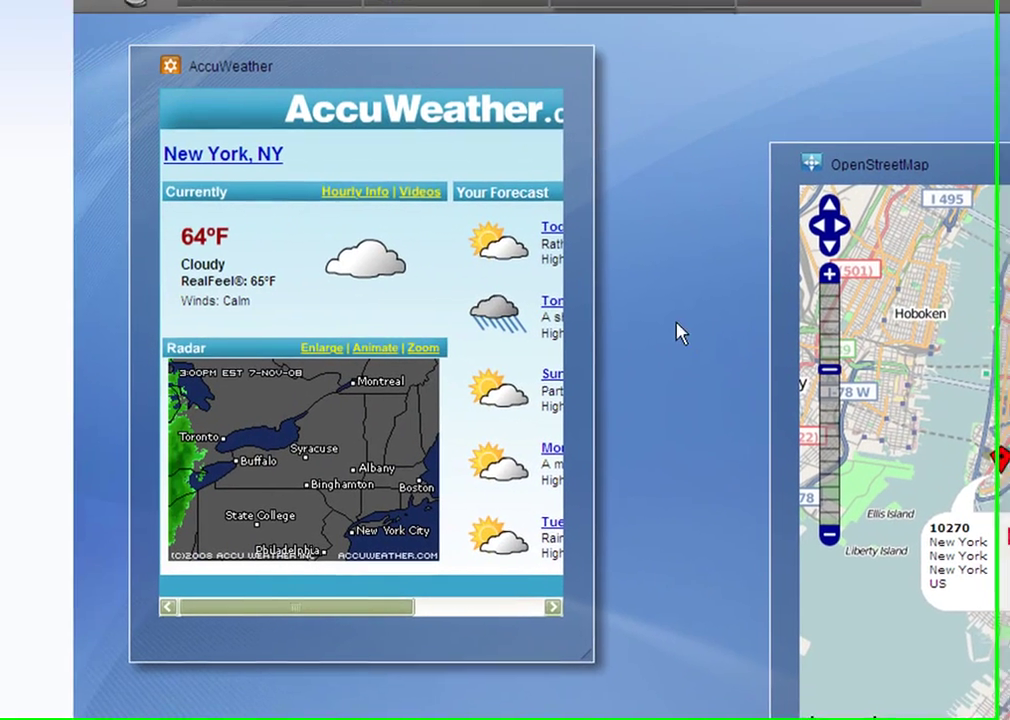
{"action": "mouse_move", "coordinate": [337, 276]}
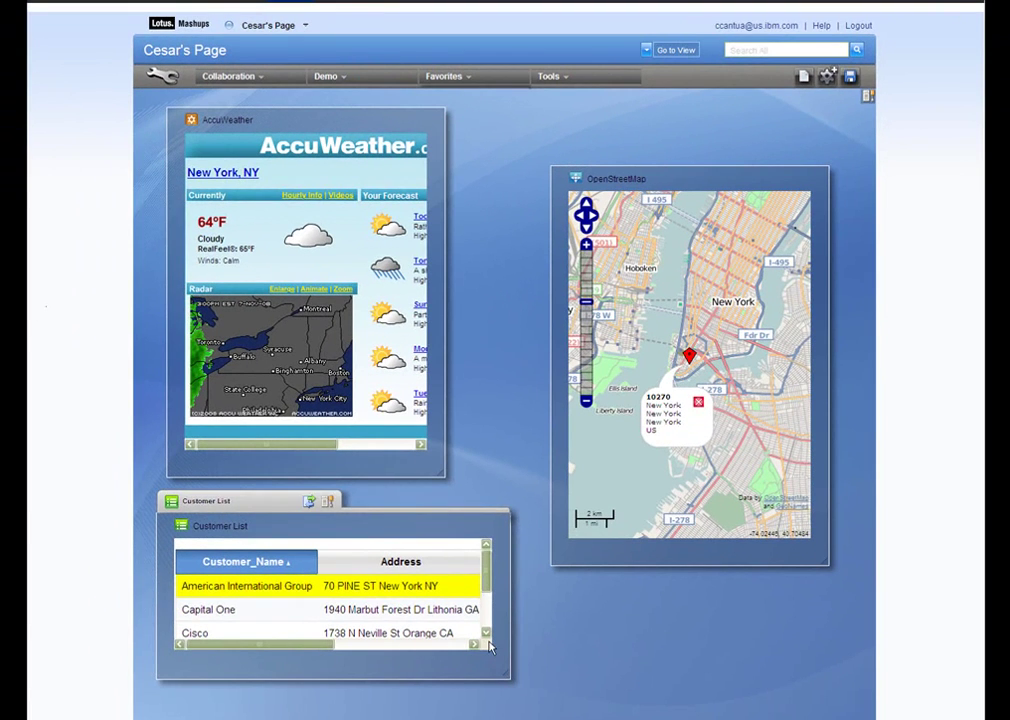
{"action": "mouse_move", "coordinate": [334, 585]}
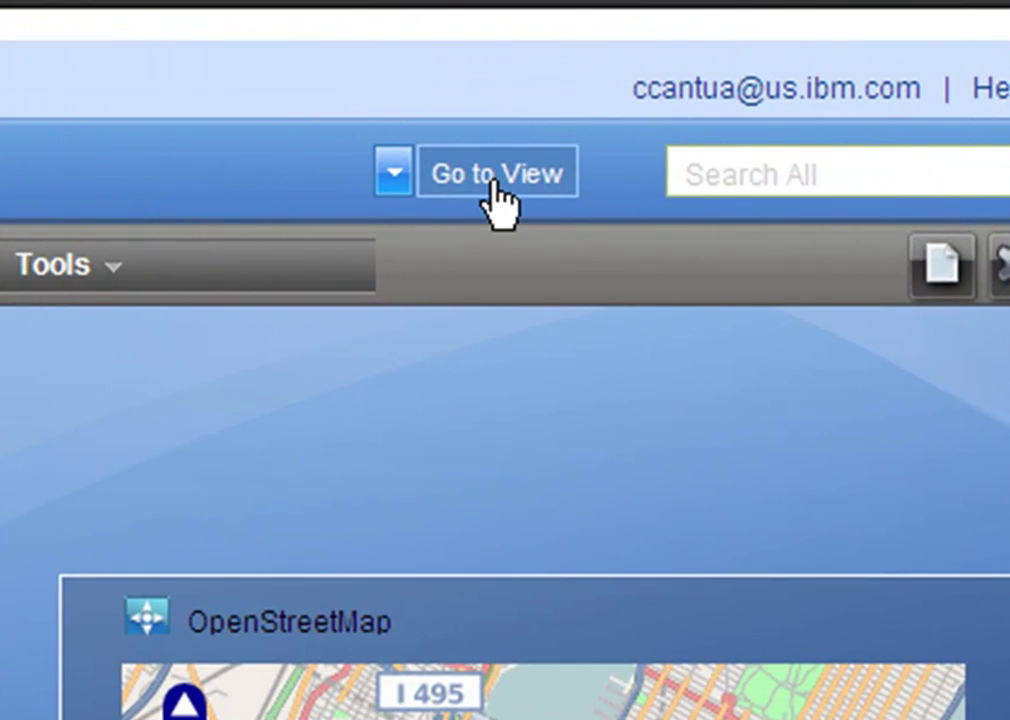
Select Cisco to confirm Orange, CA weather and map, then save the page in view mode.
{"action": "left_click", "coordinate": [493, 182]}
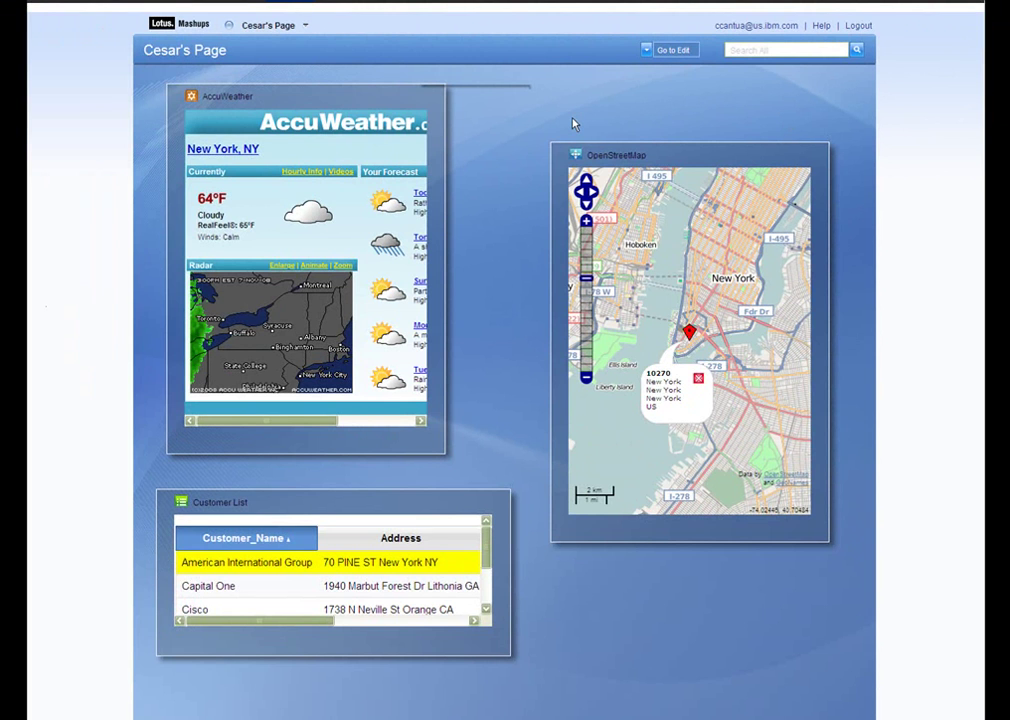
{"action": "left_click", "coordinate": [270, 609]}
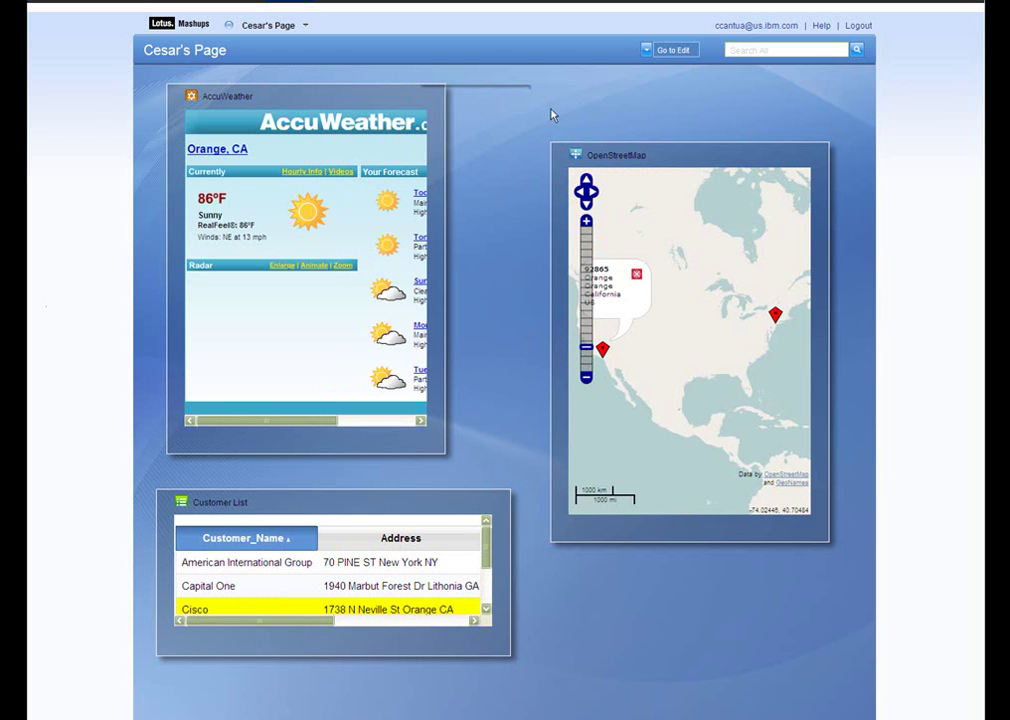
{"action": "left_click", "coordinate": [687, 54]}
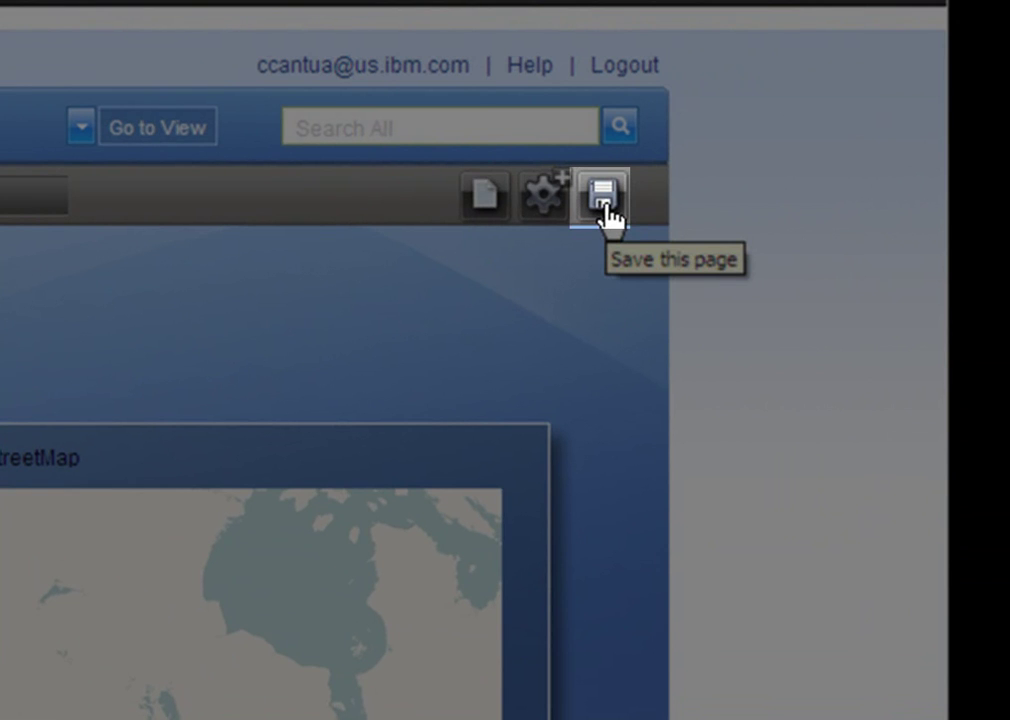
{"action": "left_click", "coordinate": [603, 197]}
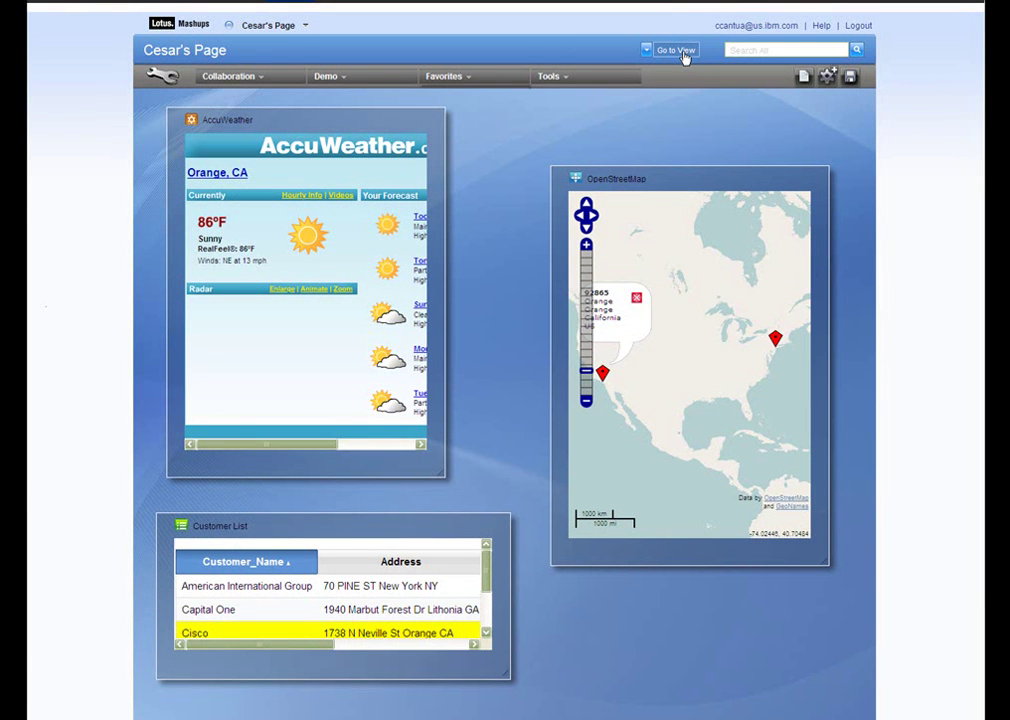
{"action": "left_click", "coordinate": [676, 50]}
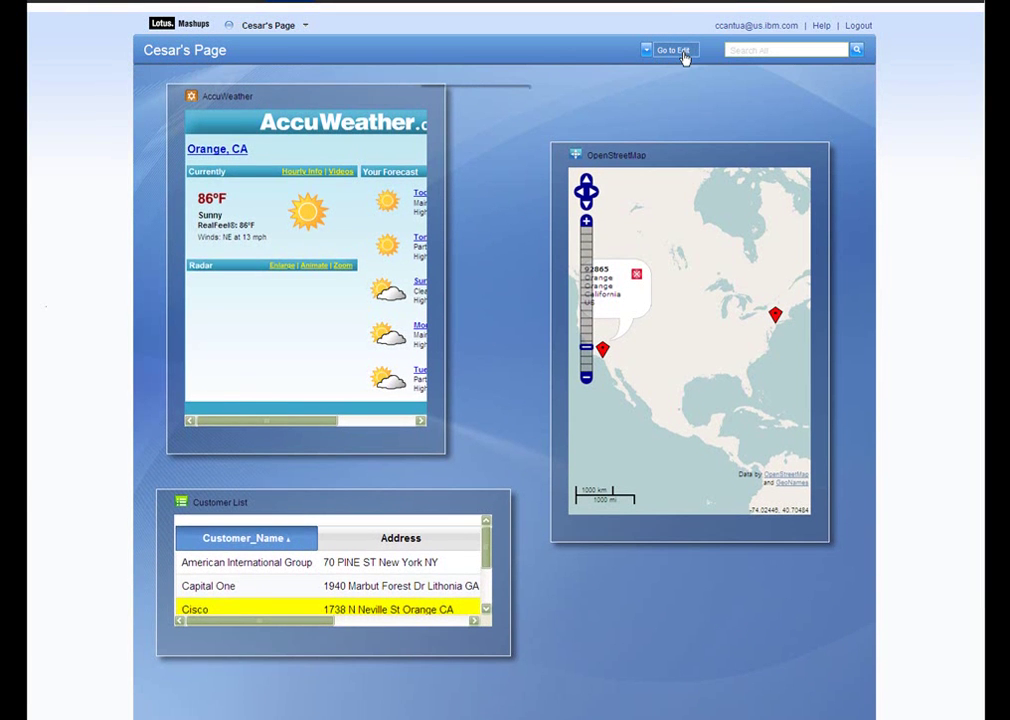